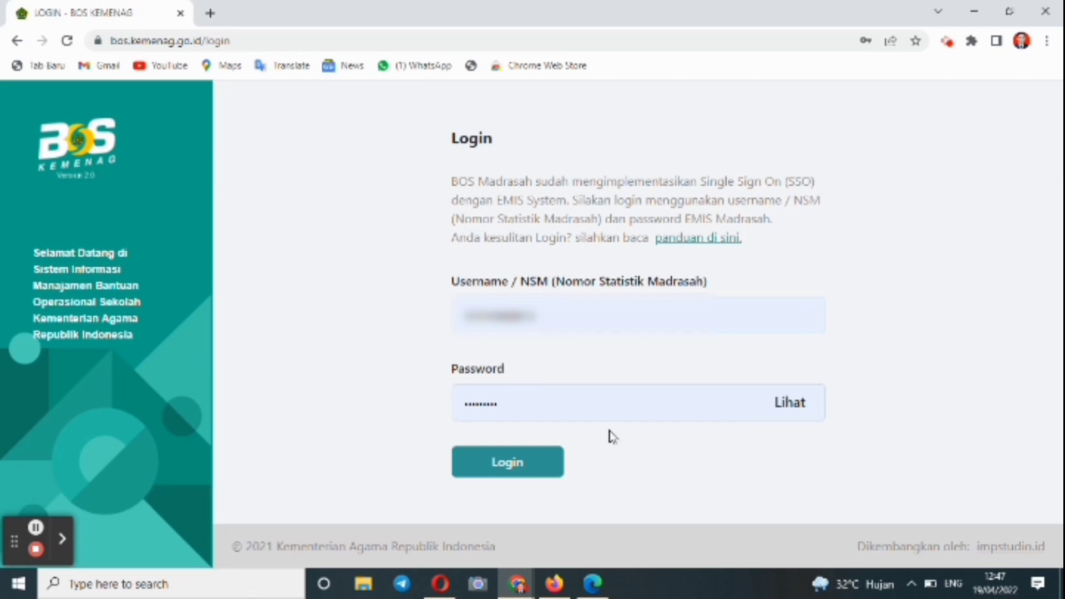
Step: Log in to the BOS portal with the pre-filled credentials and dismiss the Informasi Penting notice
click(502, 481)
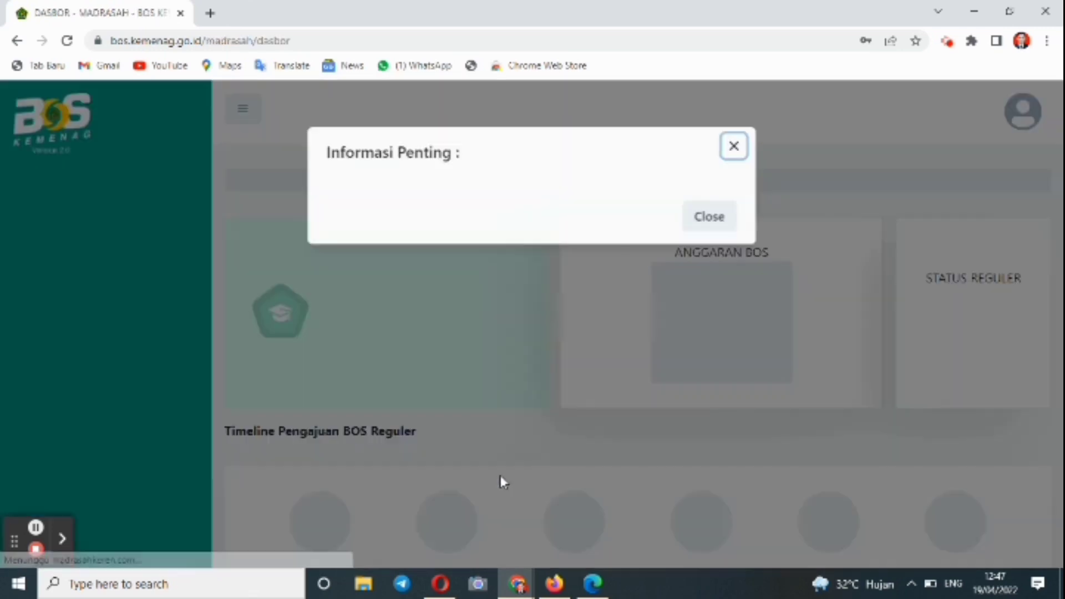
click(737, 159)
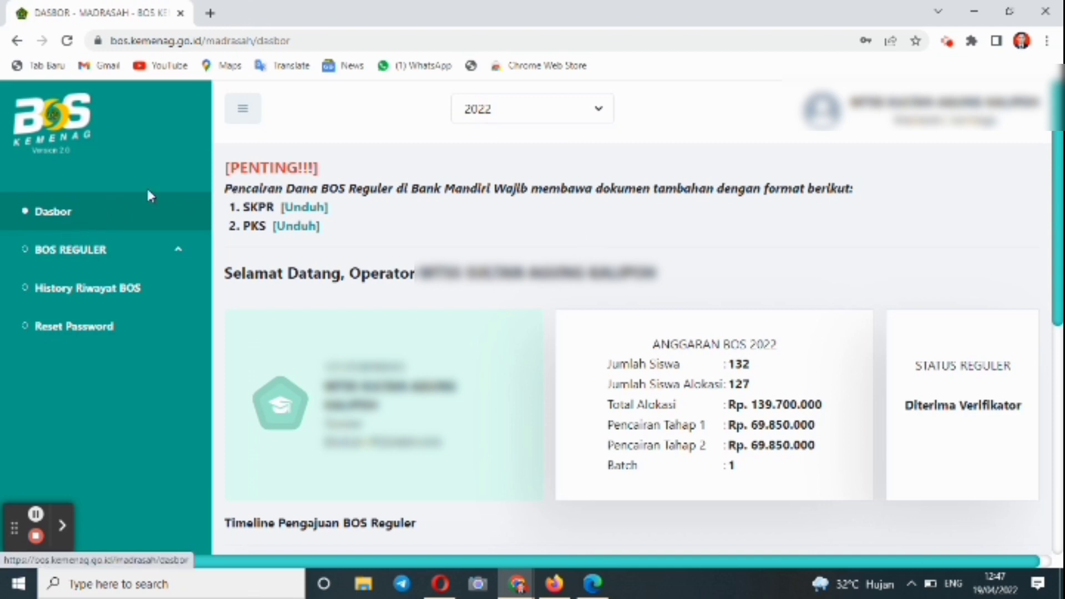
Step: Try to download the cooperation agreement from the BOS Reguler Perjanjian Kerja Sama page, using placeholder text as the Nomor PKS Madrasah
click(77, 250)
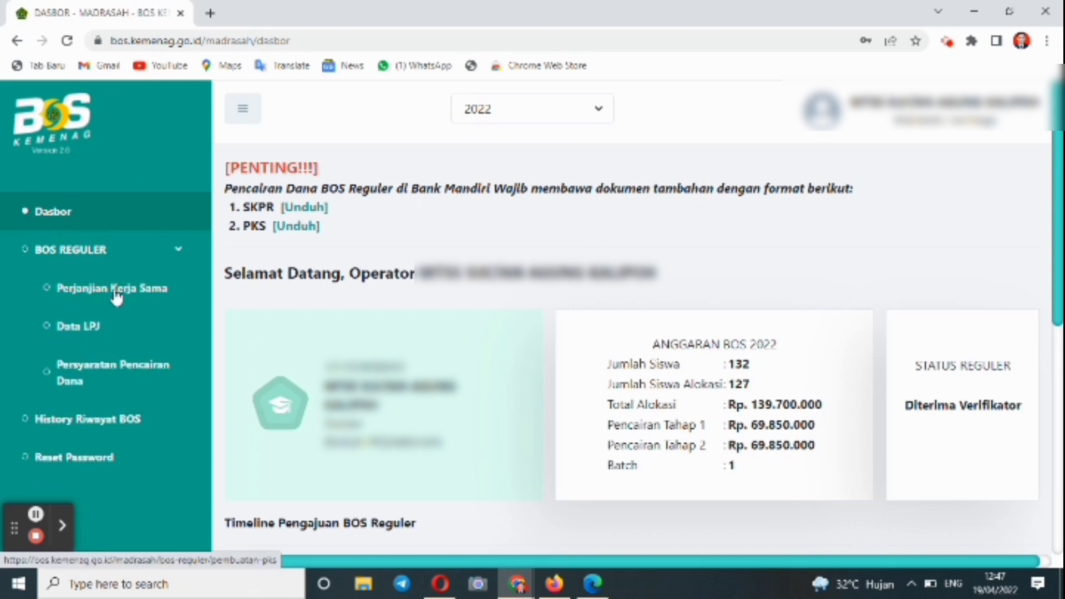
click(116, 289)
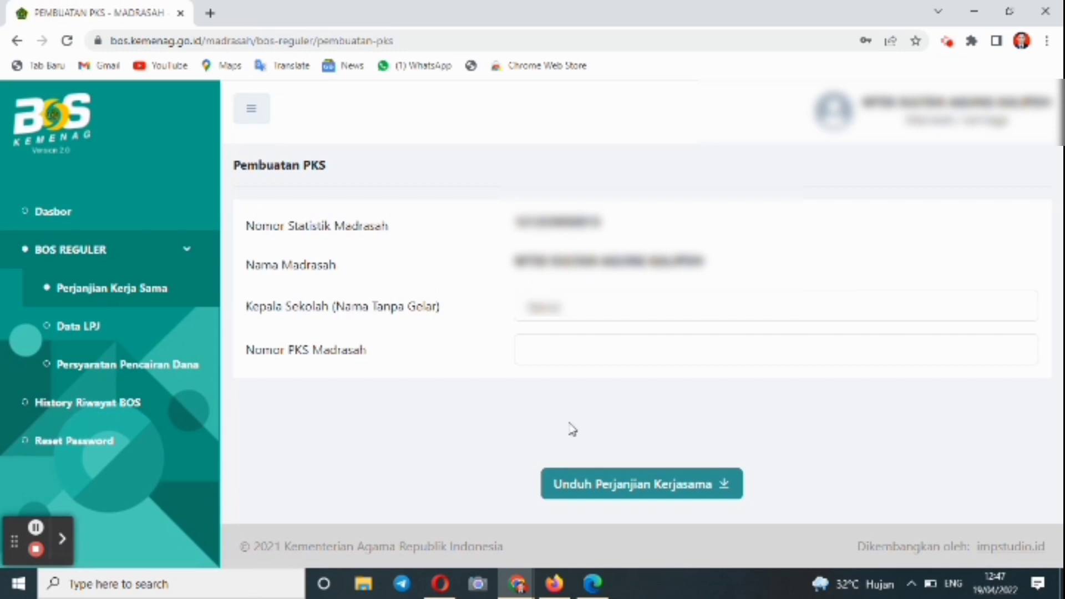
click(622, 501)
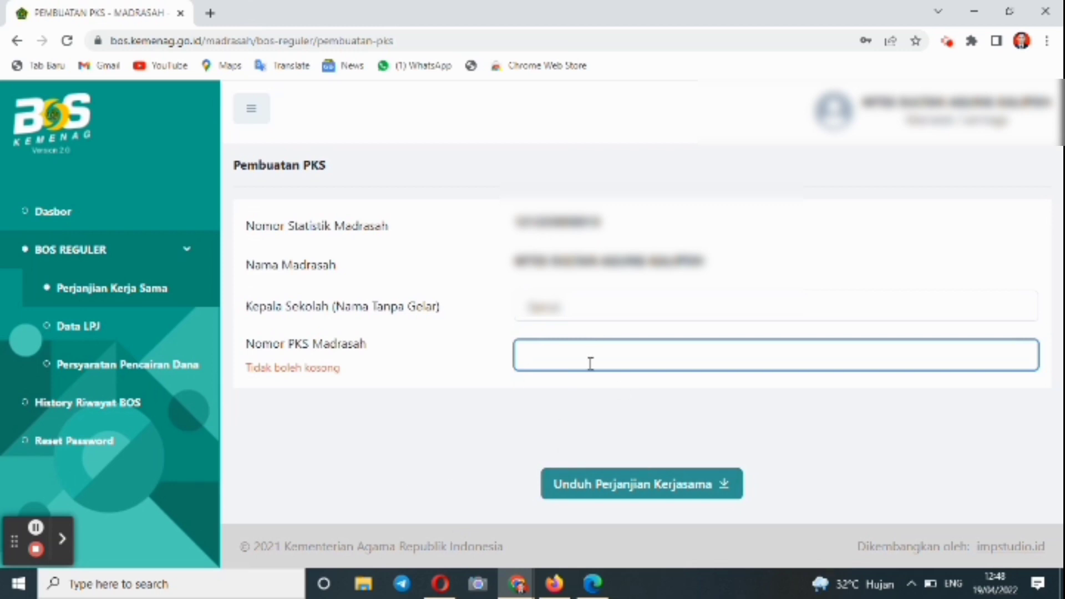
text(mmr)
click(601, 475)
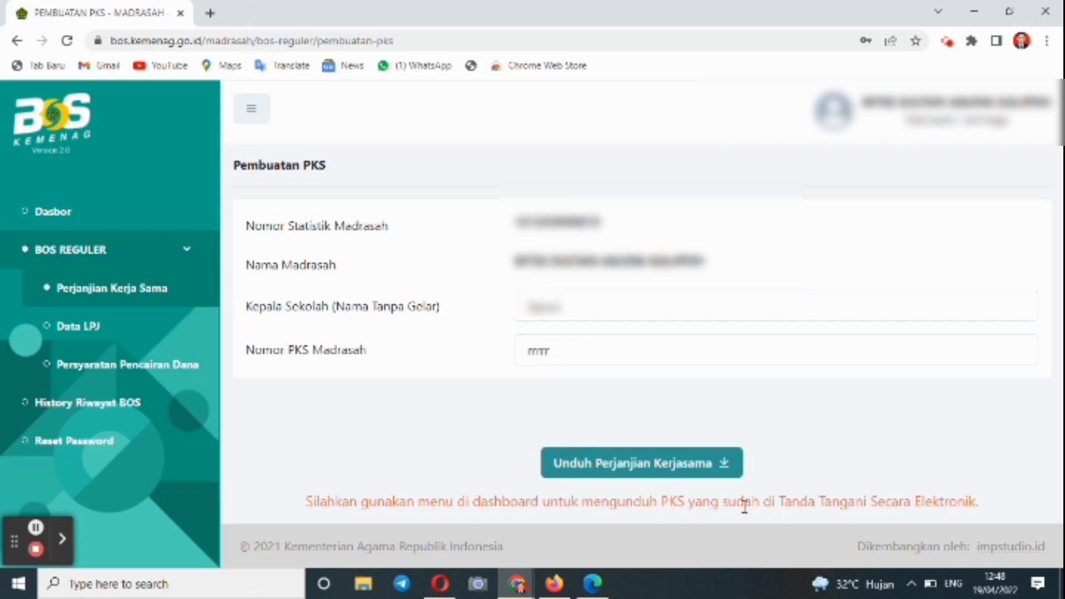
Step: Return to the Dasbor, dismiss its notice and open the PKS format document offered for download
click(50, 221)
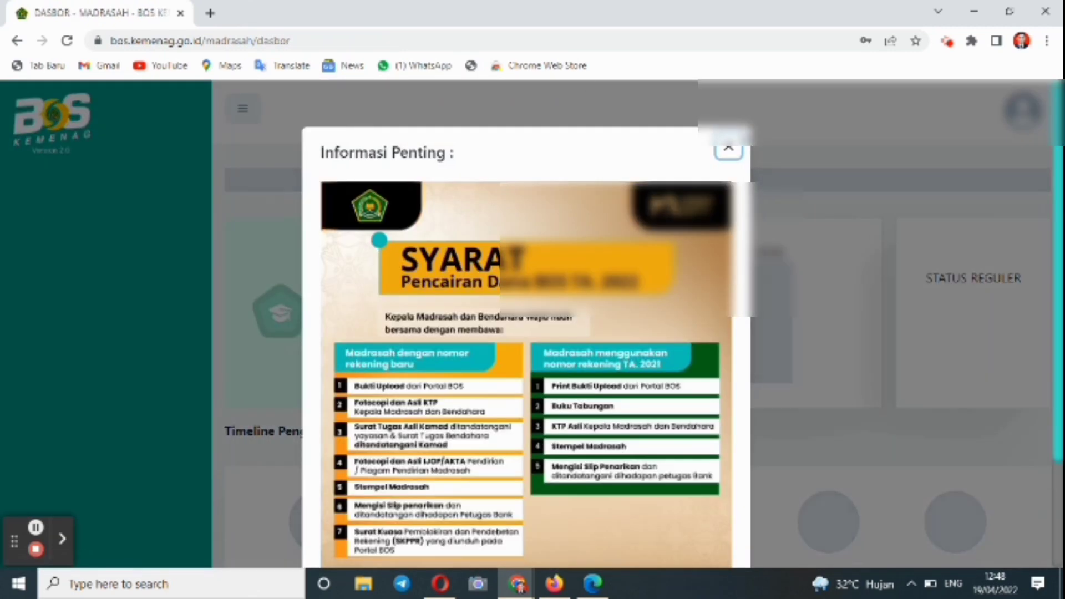
click(729, 147)
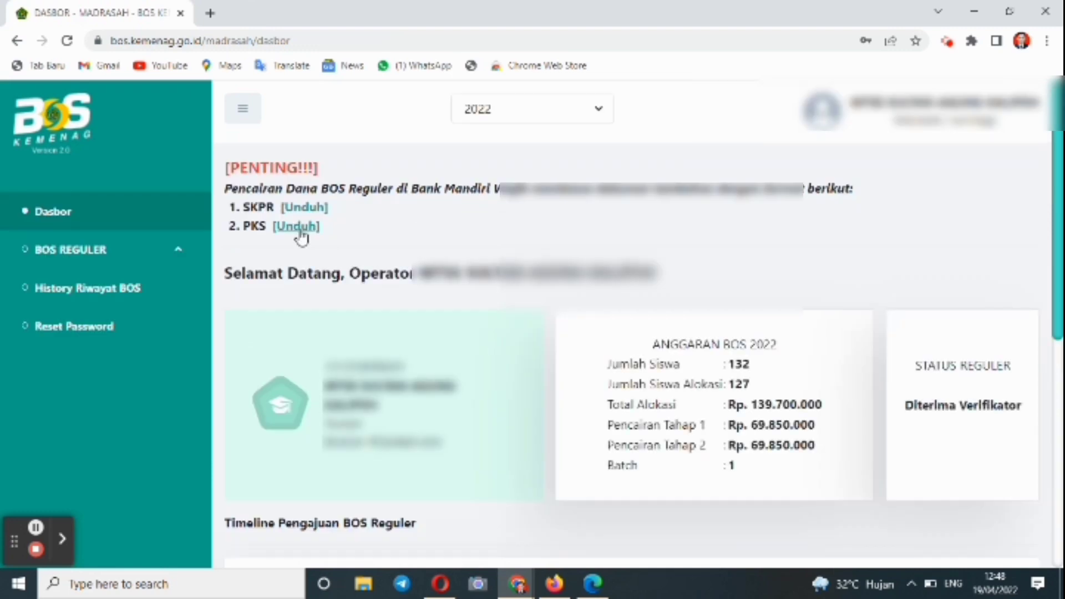
click(300, 230)
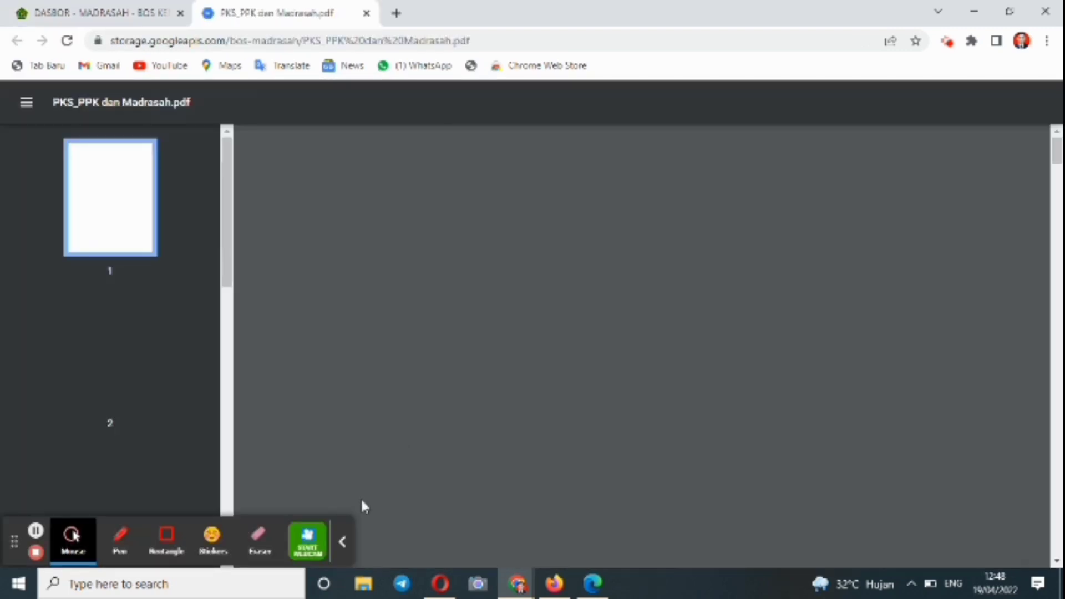
click(339, 544)
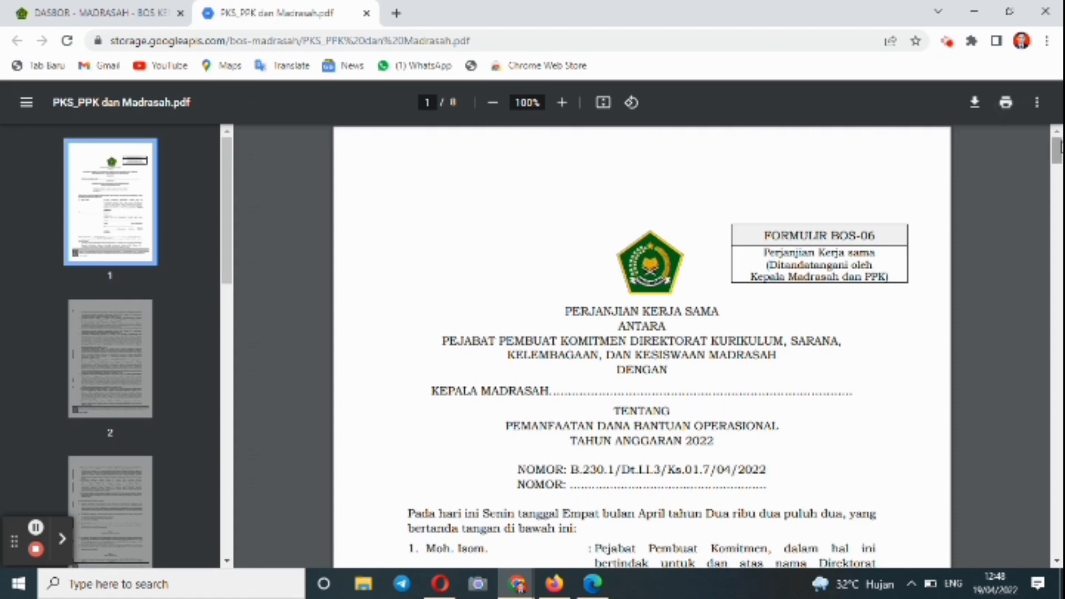
Step: Review the blank fields on the first page of the PKS agreement form, and close the document
drag(1056, 156, 1057, 172)
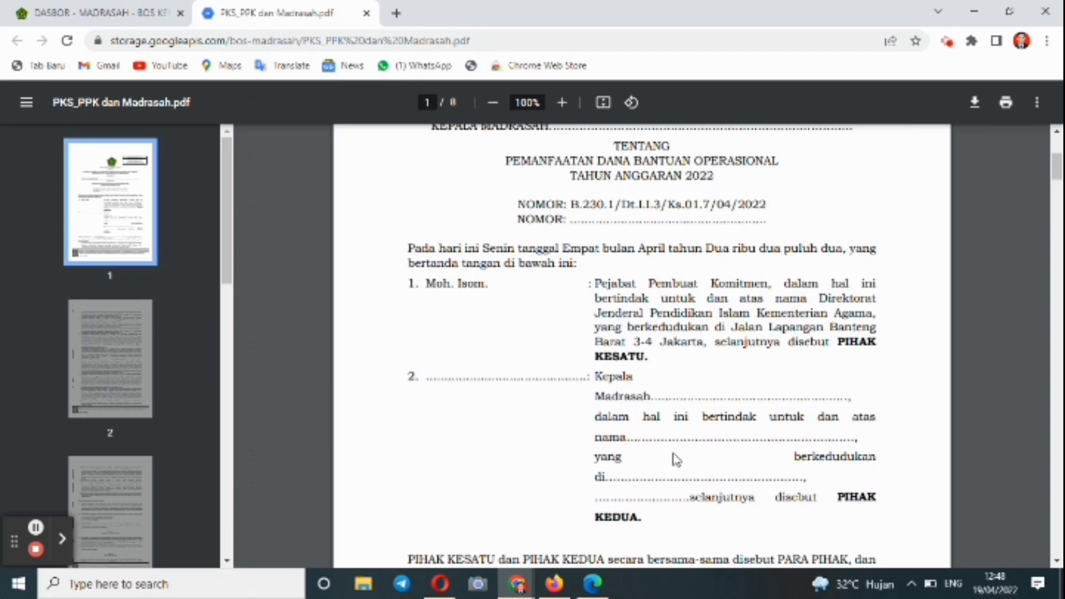
mouse_move(1058, 181)
mouse_down()
mouse_move(1054, 289)
mouse_move(1013, 517)
mouse_move(1056, 514)
mouse_move(1056, 147)
mouse_up()
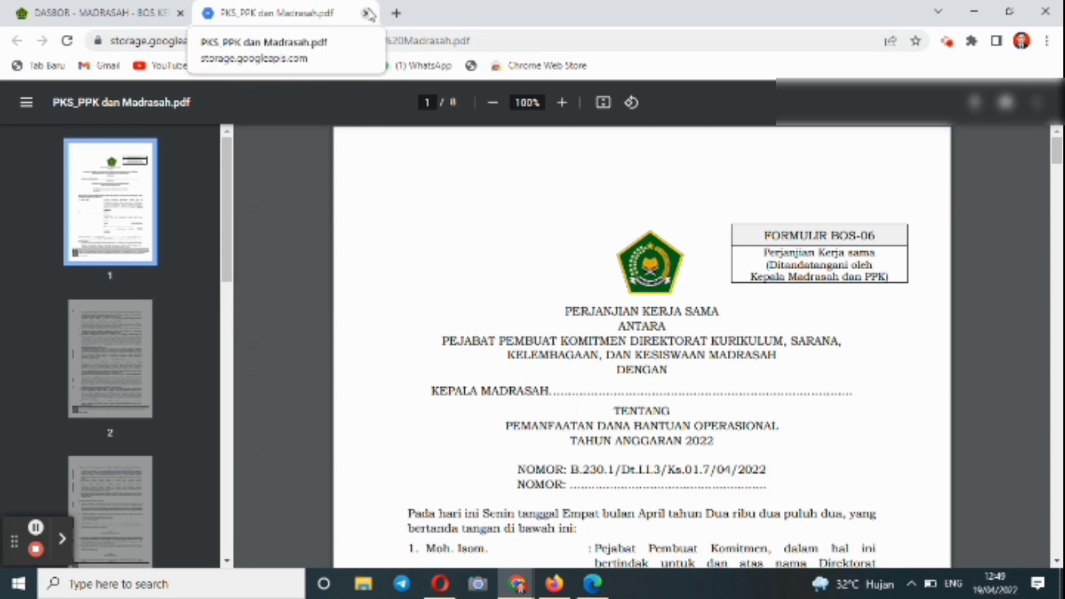
click(367, 12)
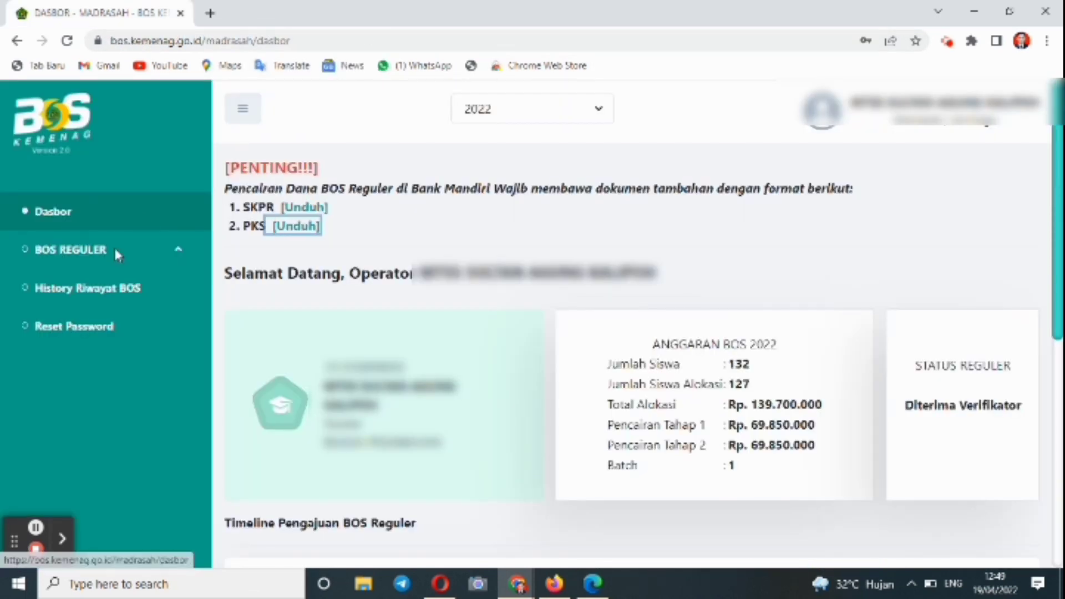
Step: Open the Persyaratan Pencairan Dana page under BOS Reguler and dismiss the Informasi Penting notice
click(80, 250)
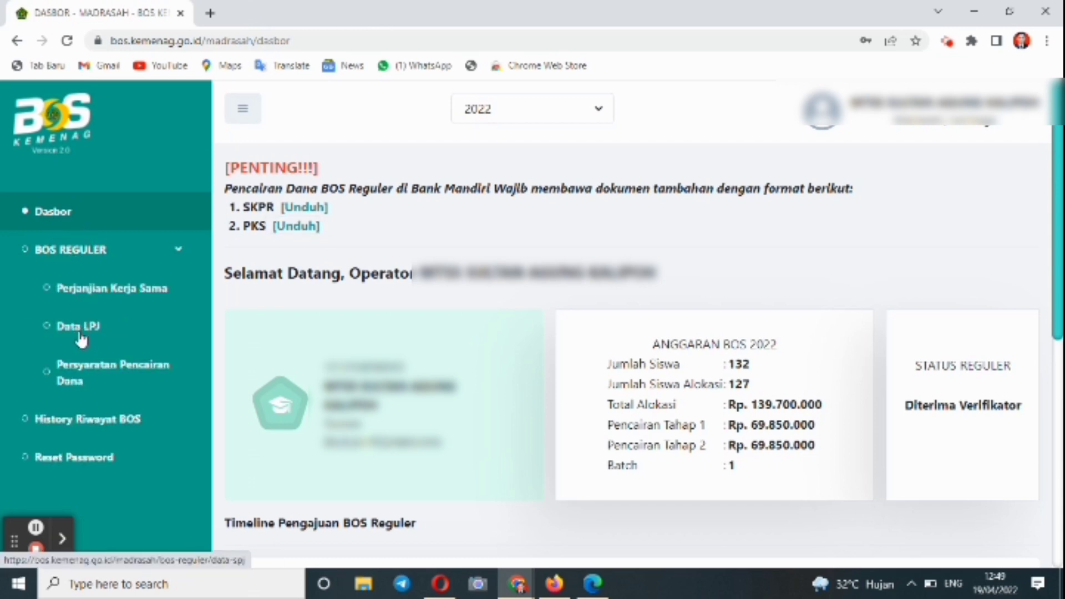
click(85, 368)
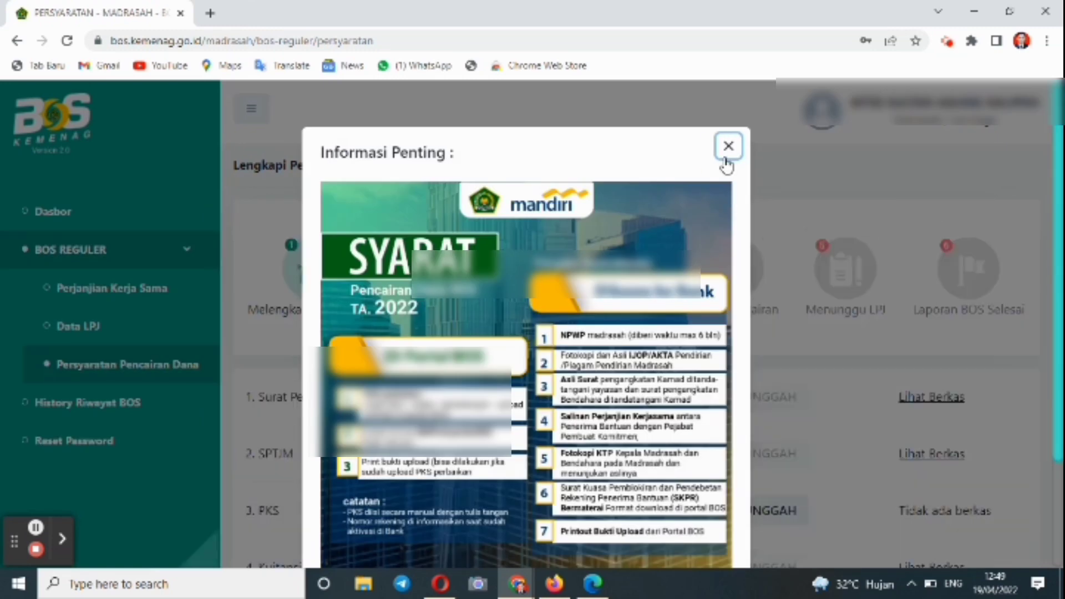
click(728, 147)
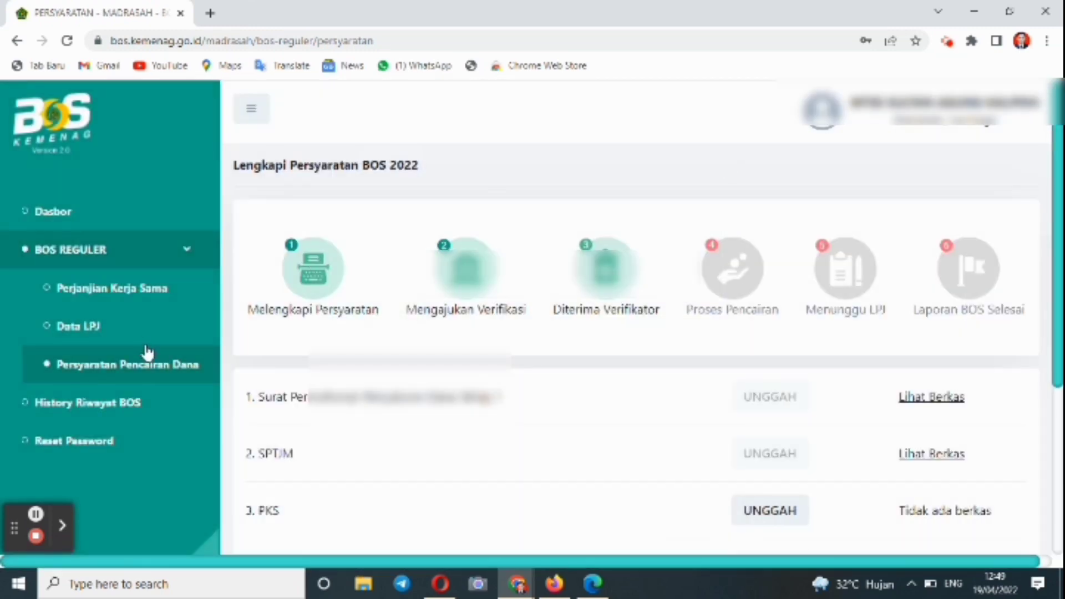
Step: Upload the file PKS MTs Kalipoh ok.pdf from the Pergantian Bank folder as the PKS requirement
scroll(737, 384, down, 2)
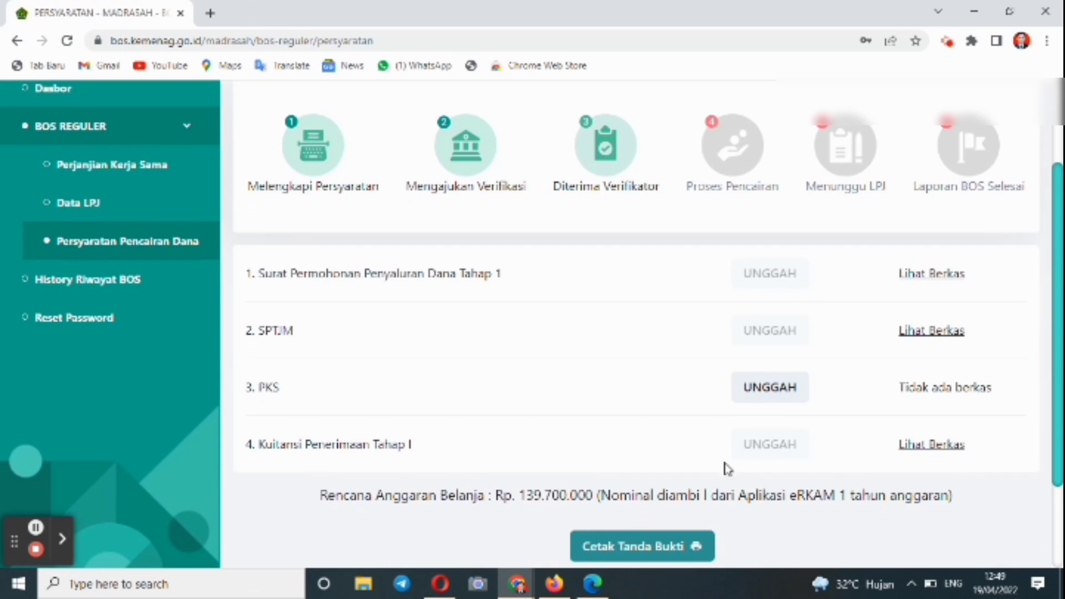
click(757, 400)
scroll(774, 366, down, 1)
click(771, 341)
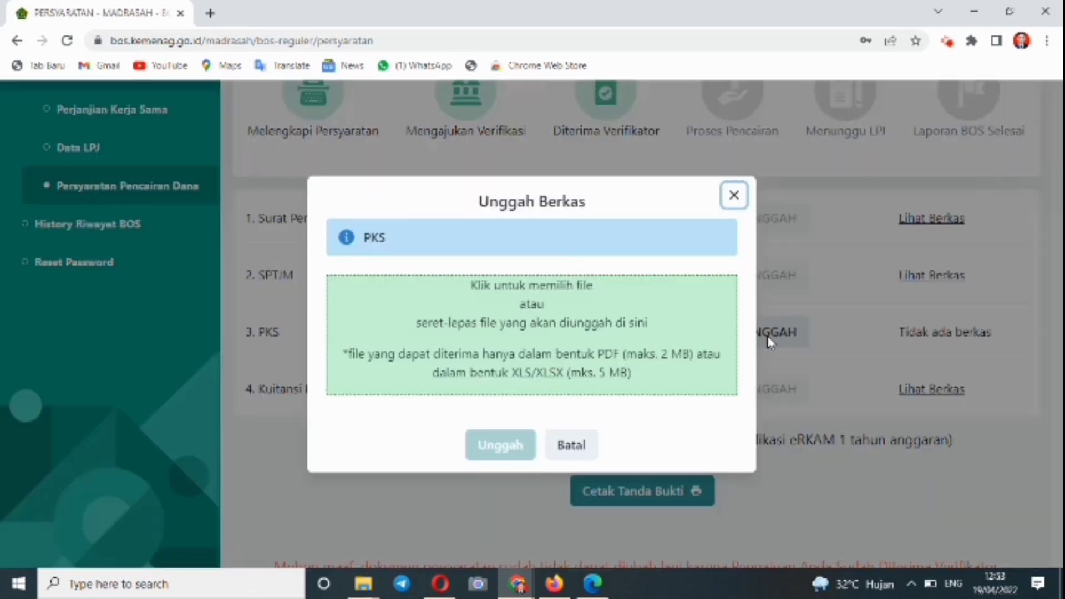
click(554, 359)
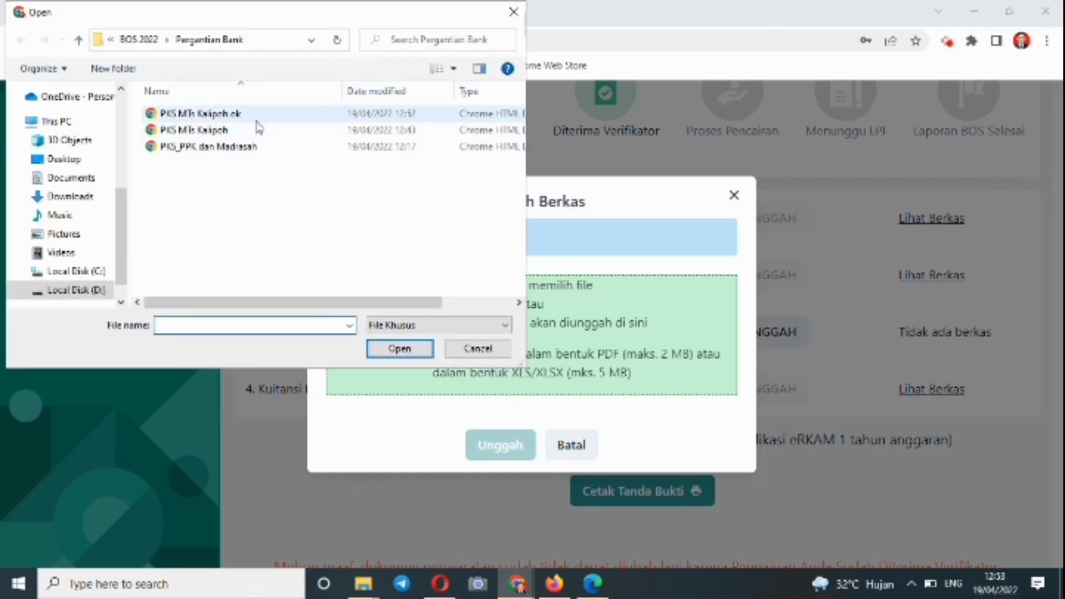
double_click(256, 117)
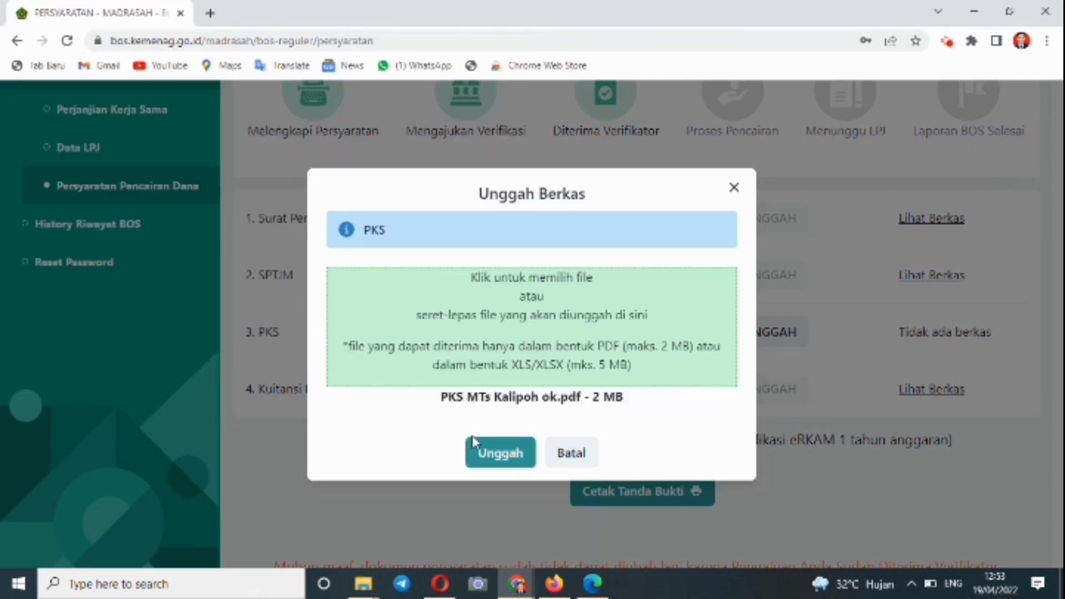
click(482, 450)
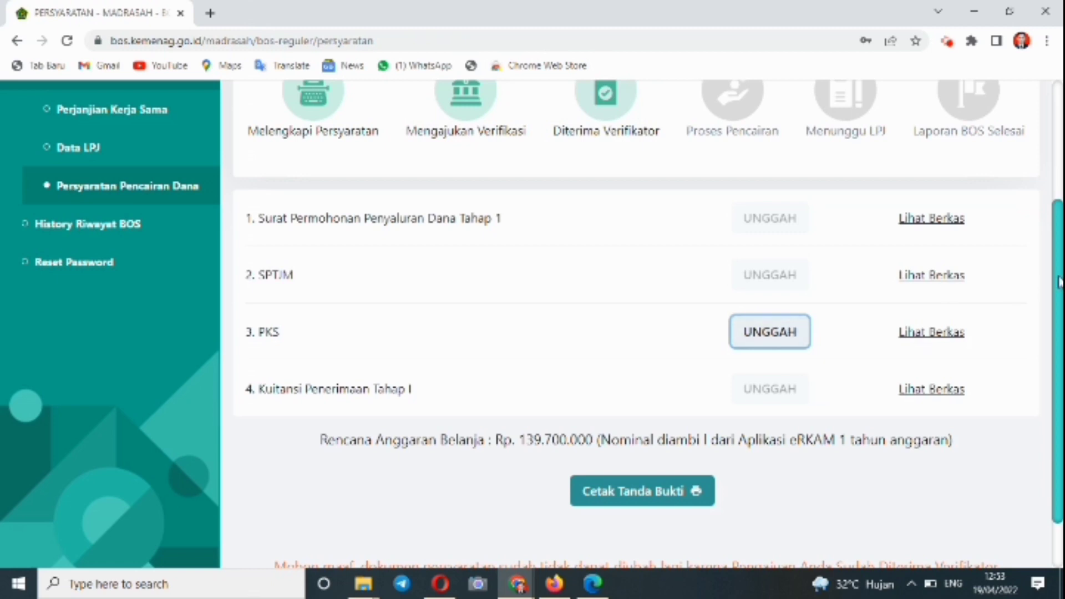
Step: Generate the Tanda Bukti upload receipt for the requirements and open the downloaded PDF
drag(1059, 282, 1056, 330)
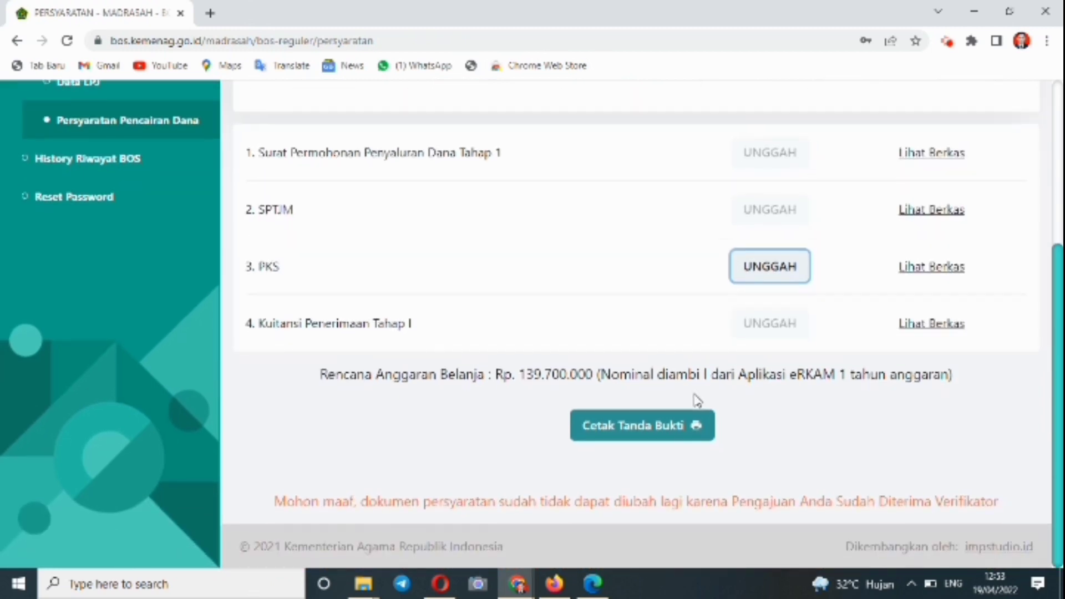
click(654, 431)
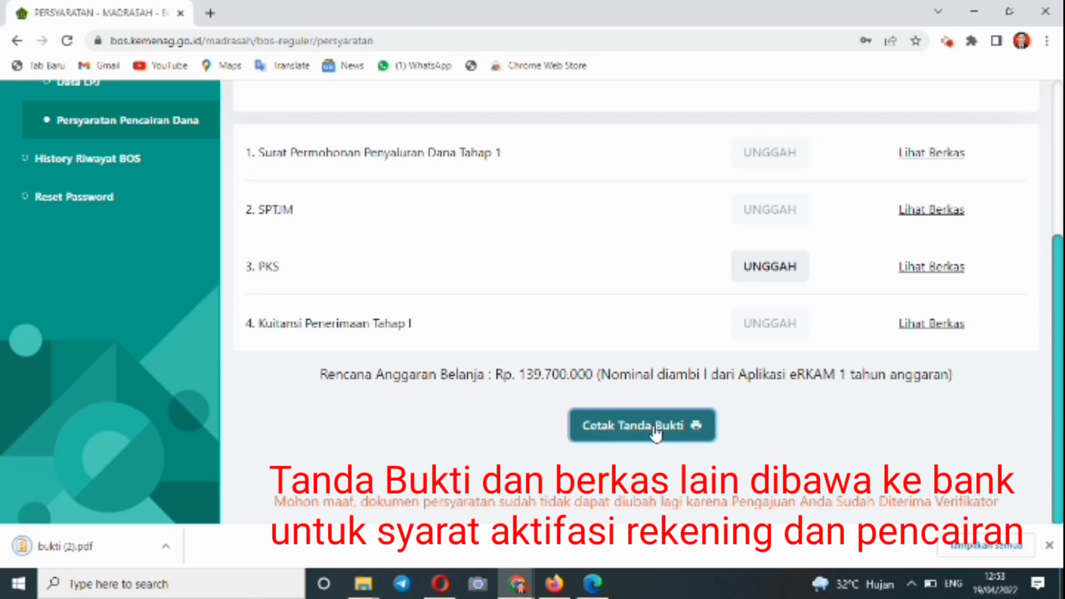
click(166, 546)
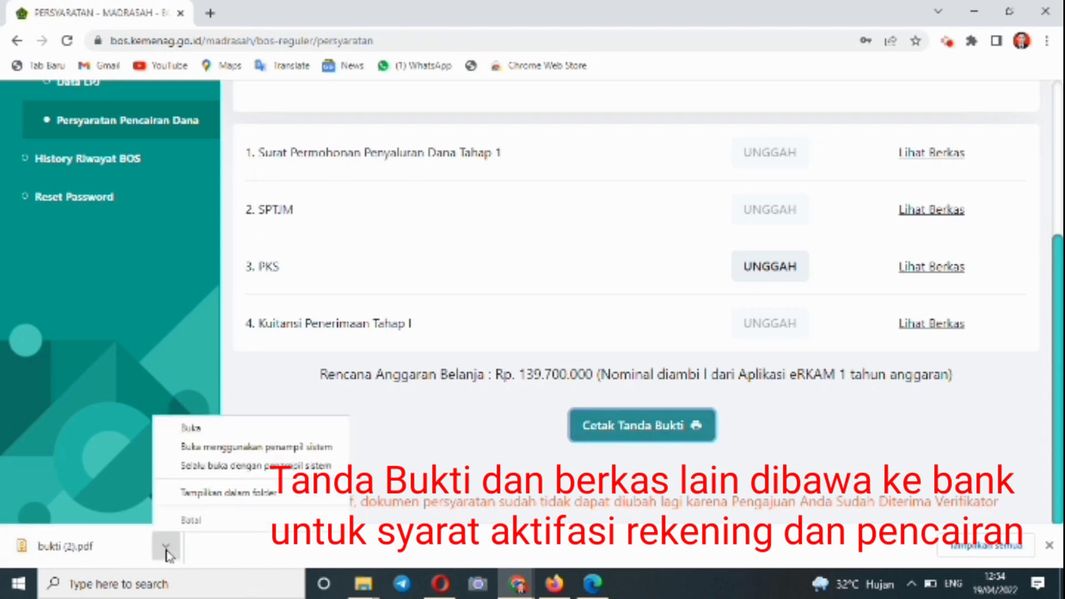
click(216, 428)
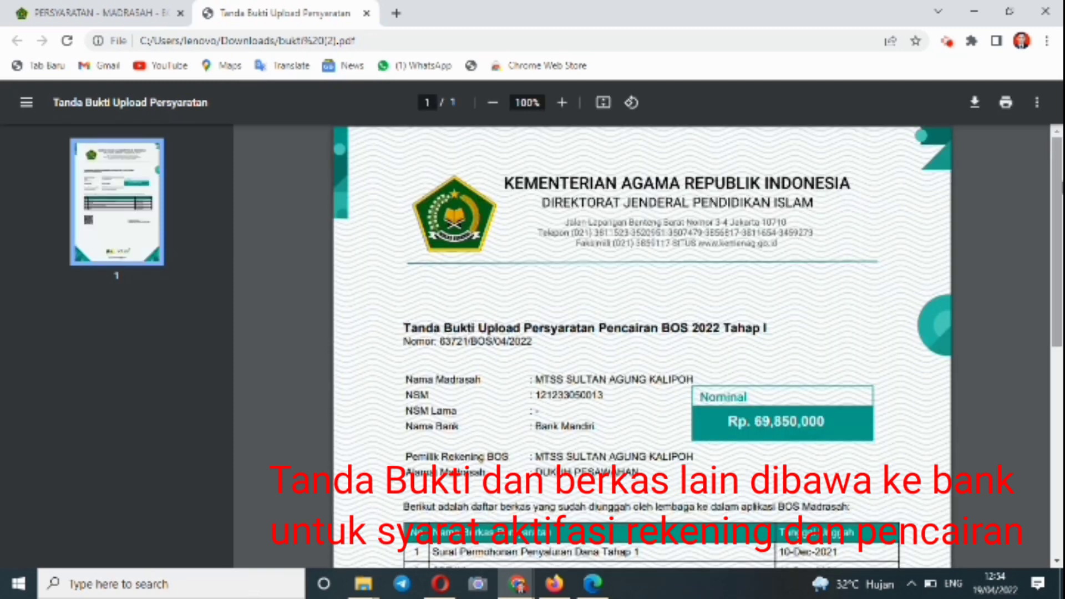
Step: Review the Tanda Bukti receipt, including its list of uploaded requirement files and upload dates
drag(1058, 215, 1052, 284)
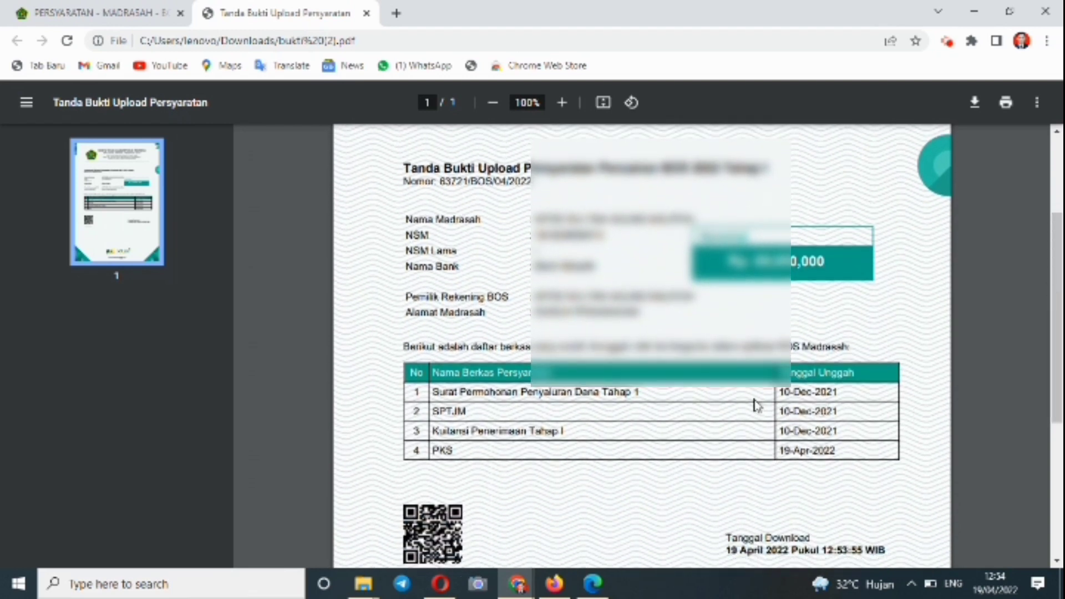
scroll(1060, 276, down, 3)
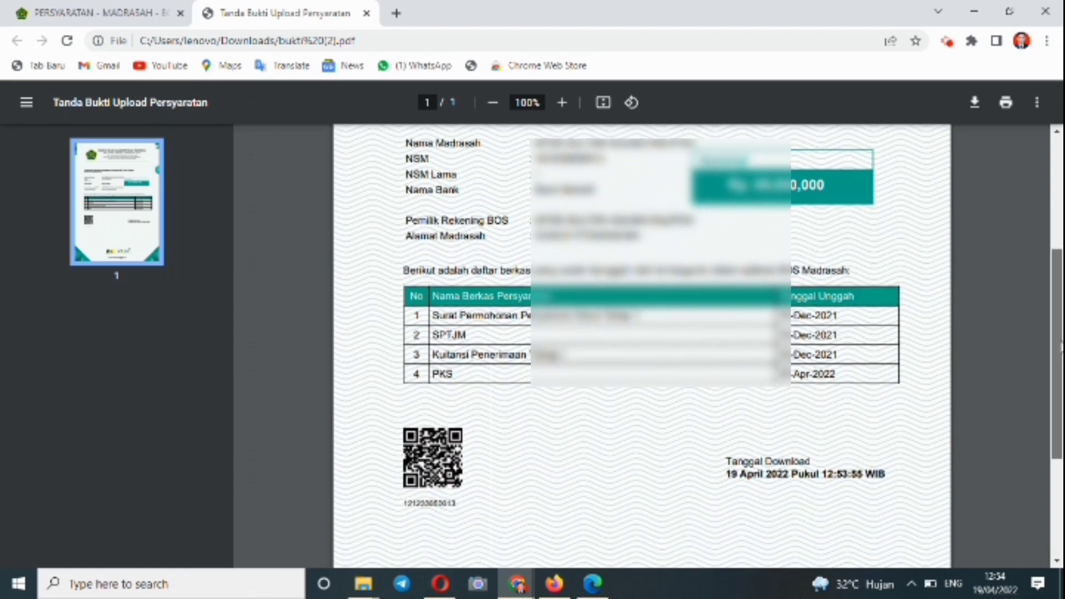
drag(1060, 346, 1060, 232)
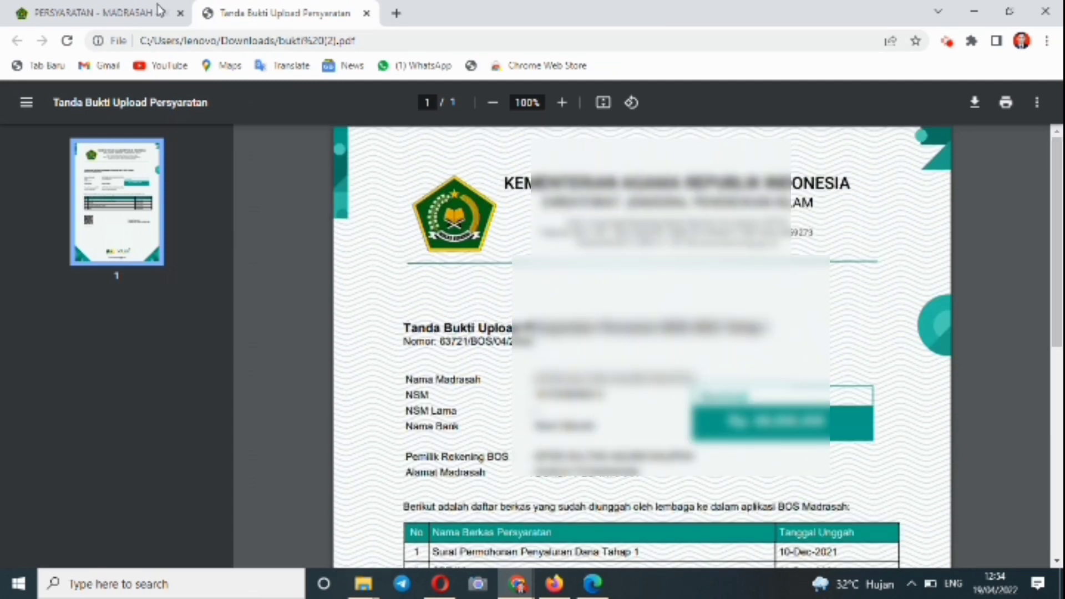
Step: Open a new blank browser tab
click(396, 13)
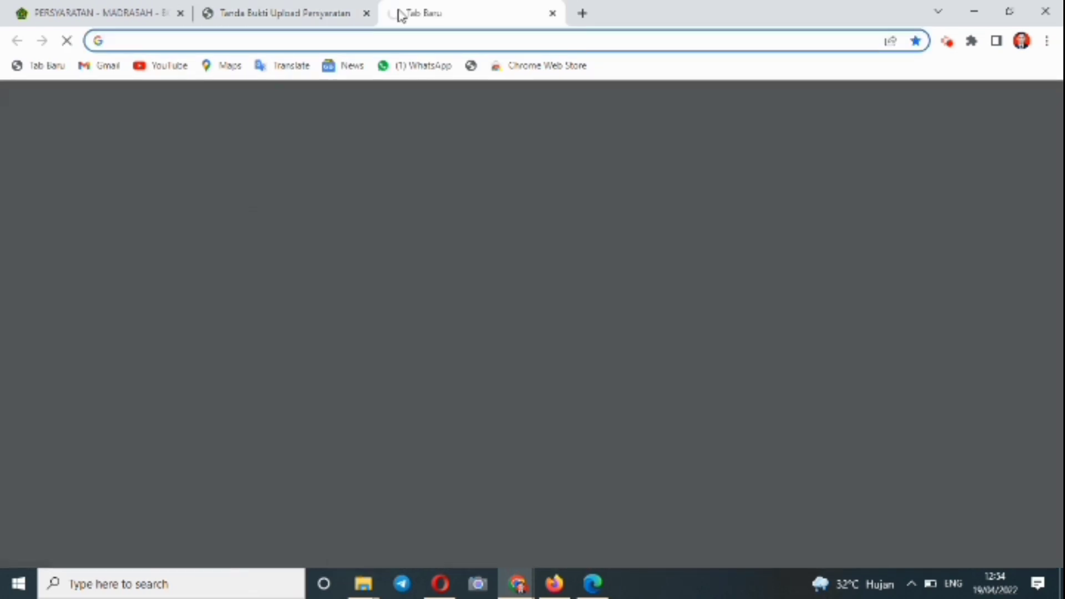